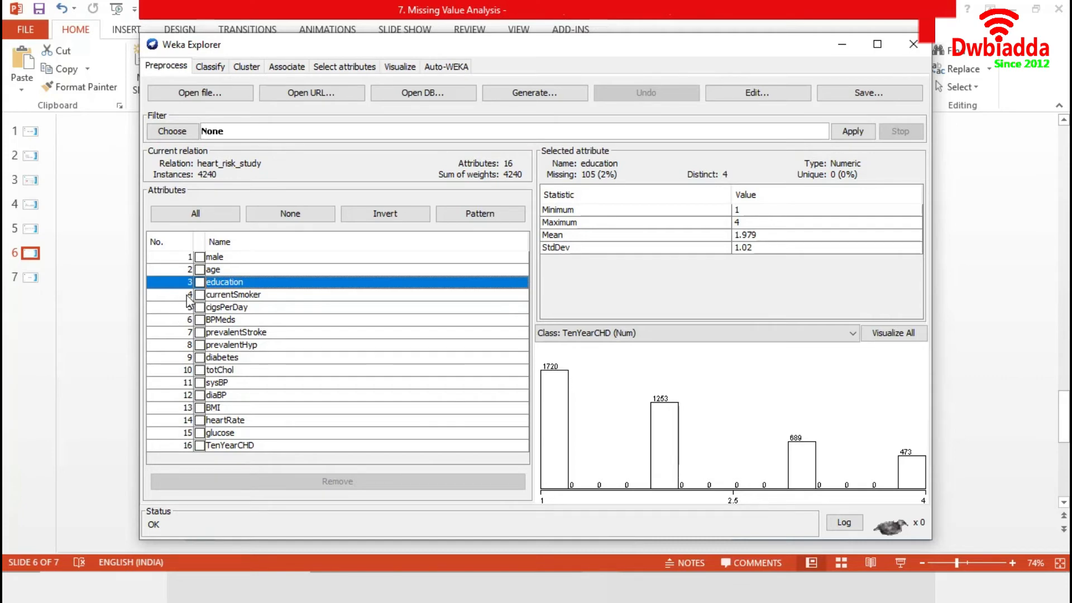
Choose the RemoveWithValues filter from the unsupervised instance filters
click(175, 134)
click(156, 145)
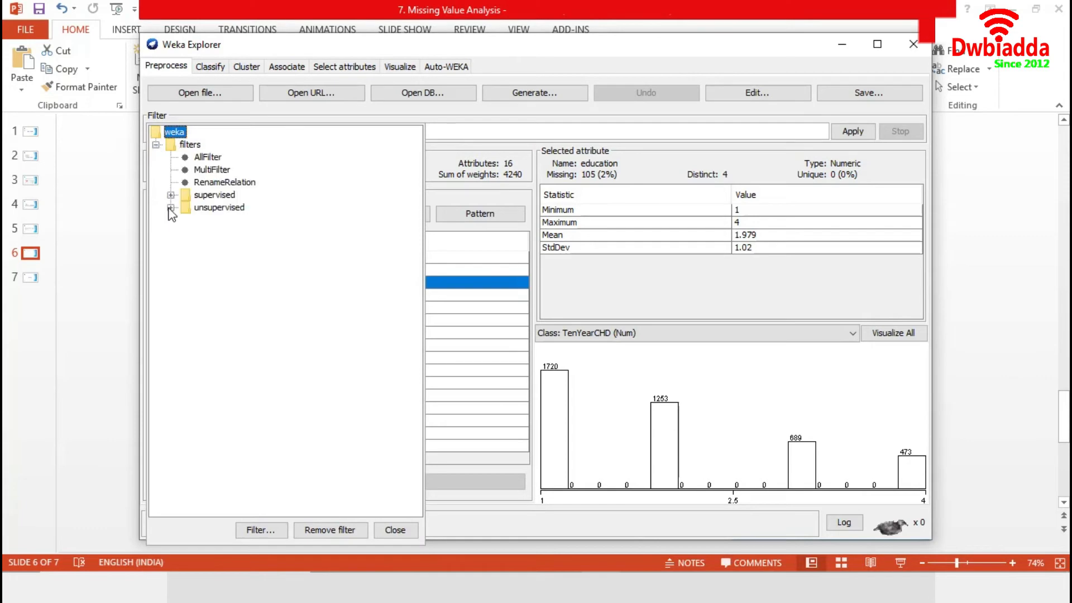
click(171, 209)
click(186, 233)
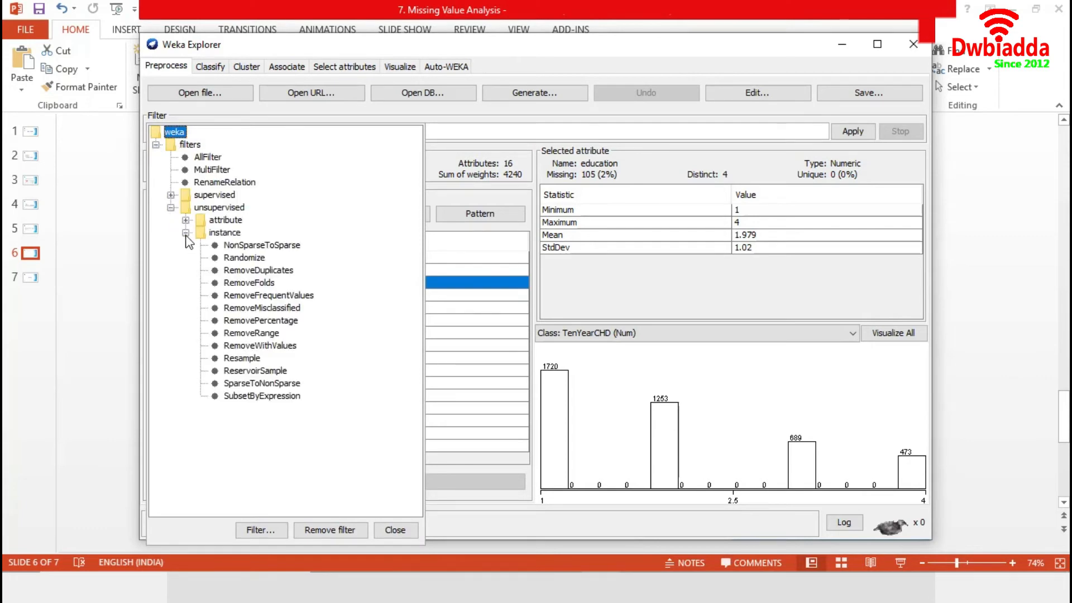
click(248, 345)
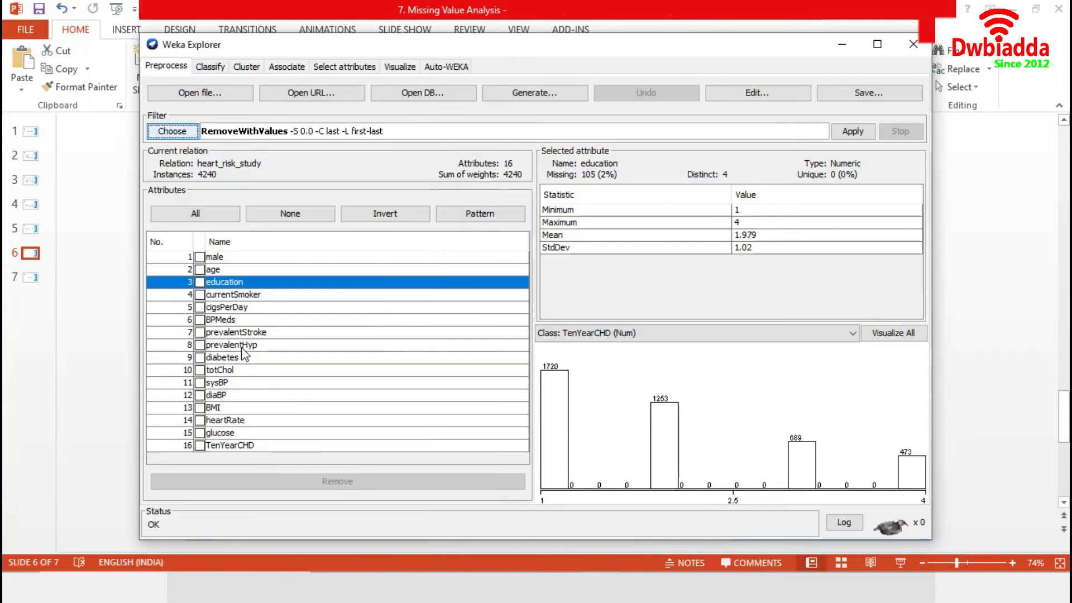
Remove the instances with missing education values by setting attributeIndex to 3 and matchMissingValues to True, and apply the filter
click(345, 132)
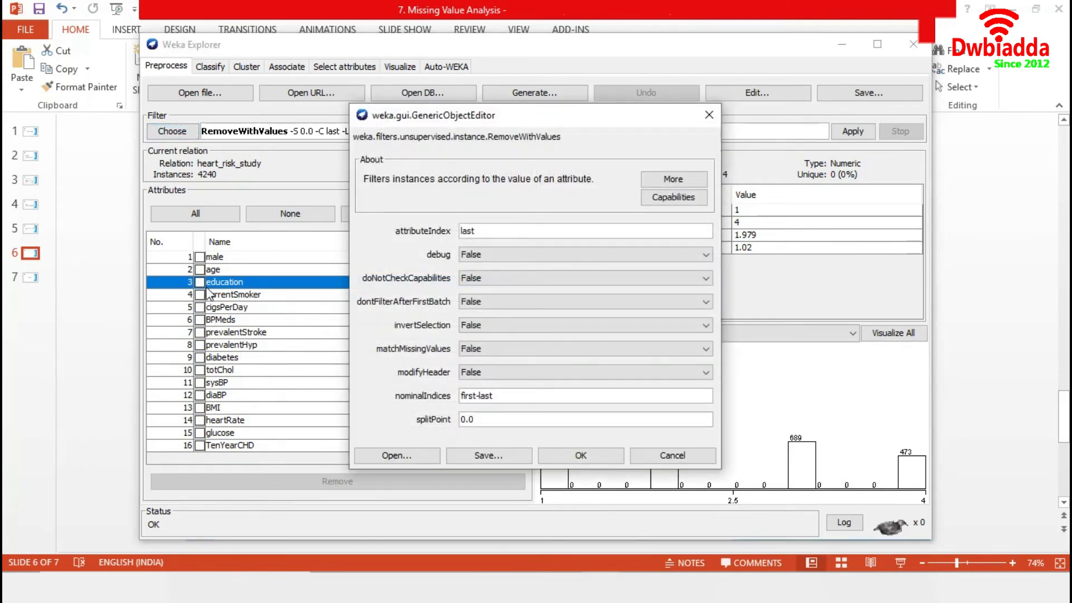
double_click(480, 235)
text(3)
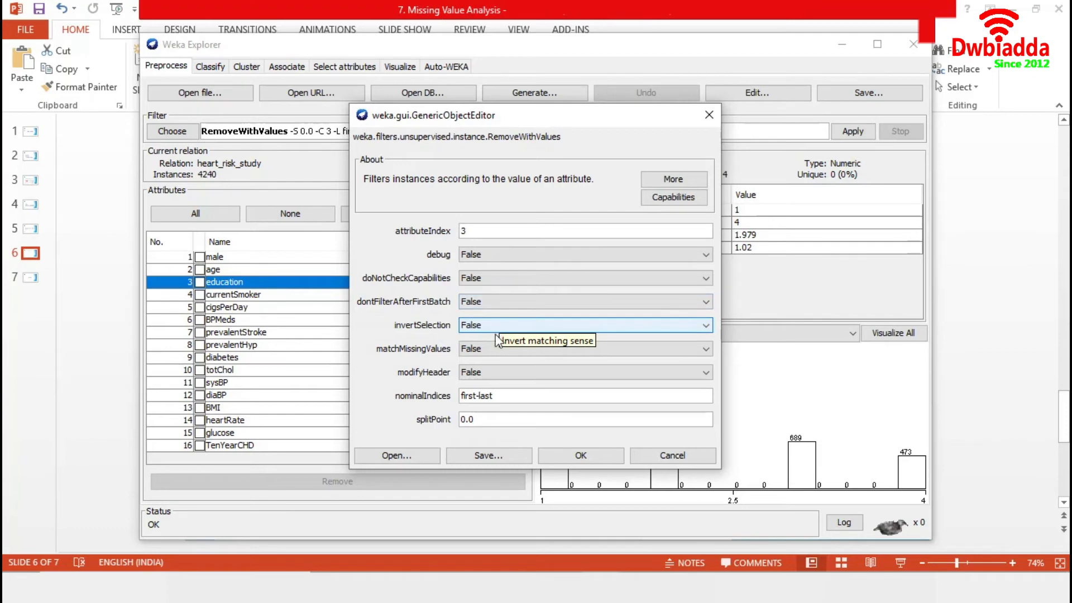
click(494, 351)
click(473, 362)
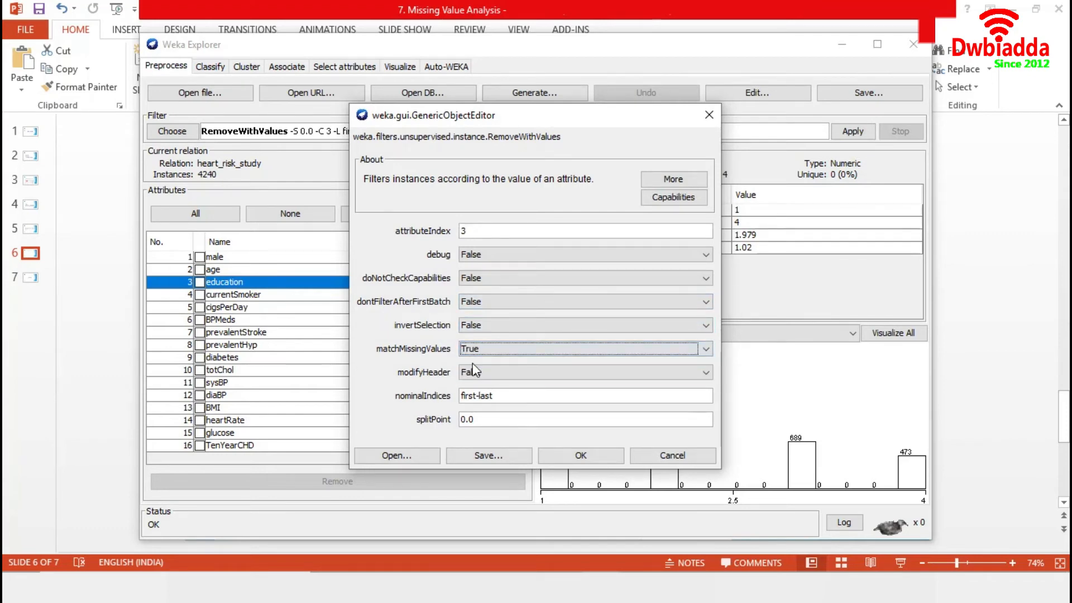
click(580, 456)
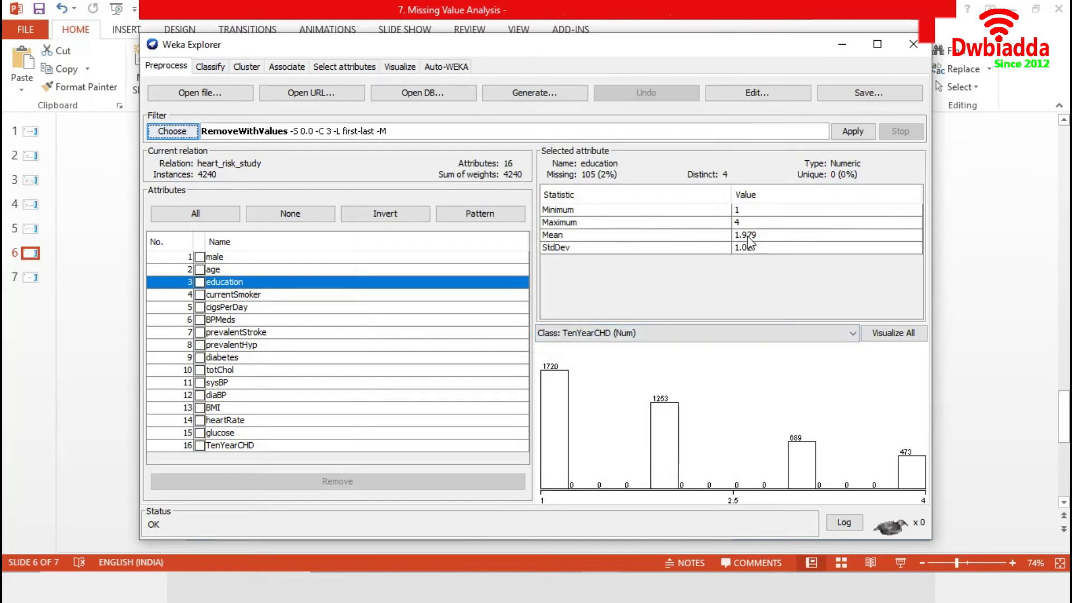
click(853, 132)
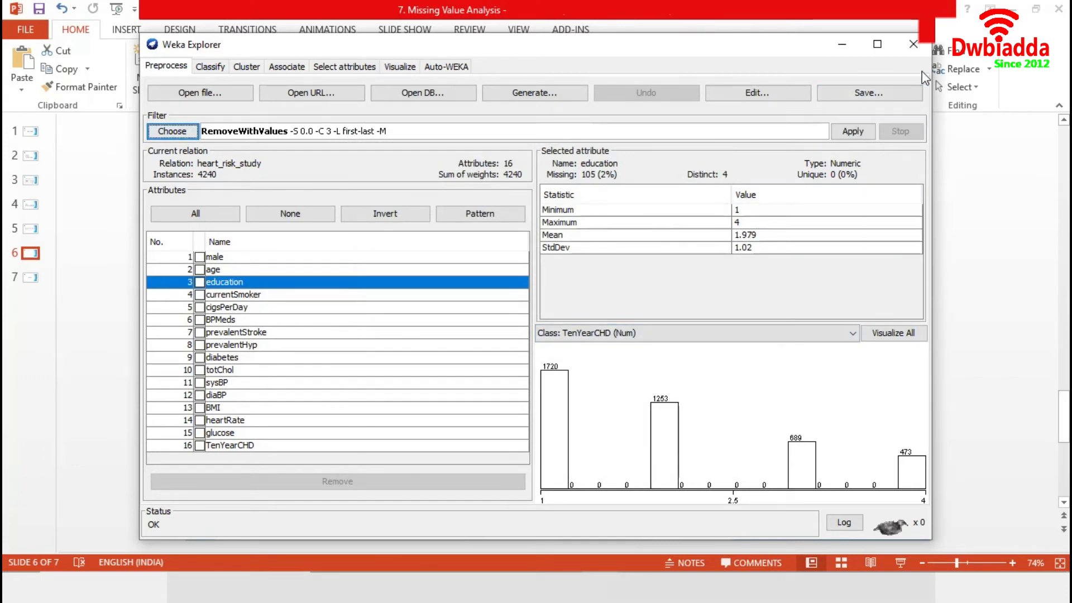
click(244, 282)
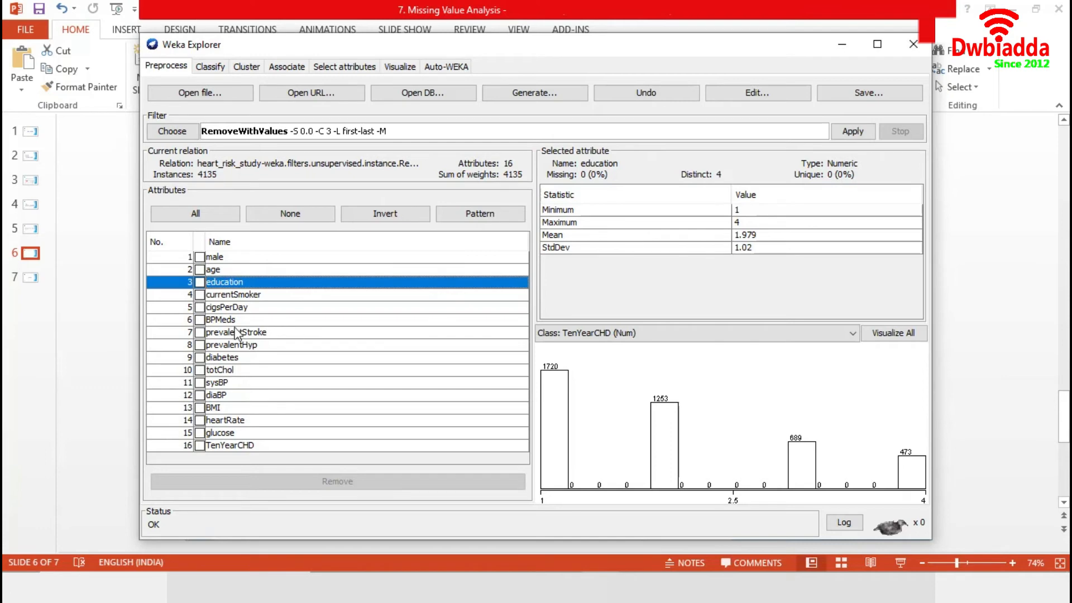
Select the cigsPerDay attribute and choose the unsupervised attribute filter ReplaceMissingWithUserConstant
click(232, 297)
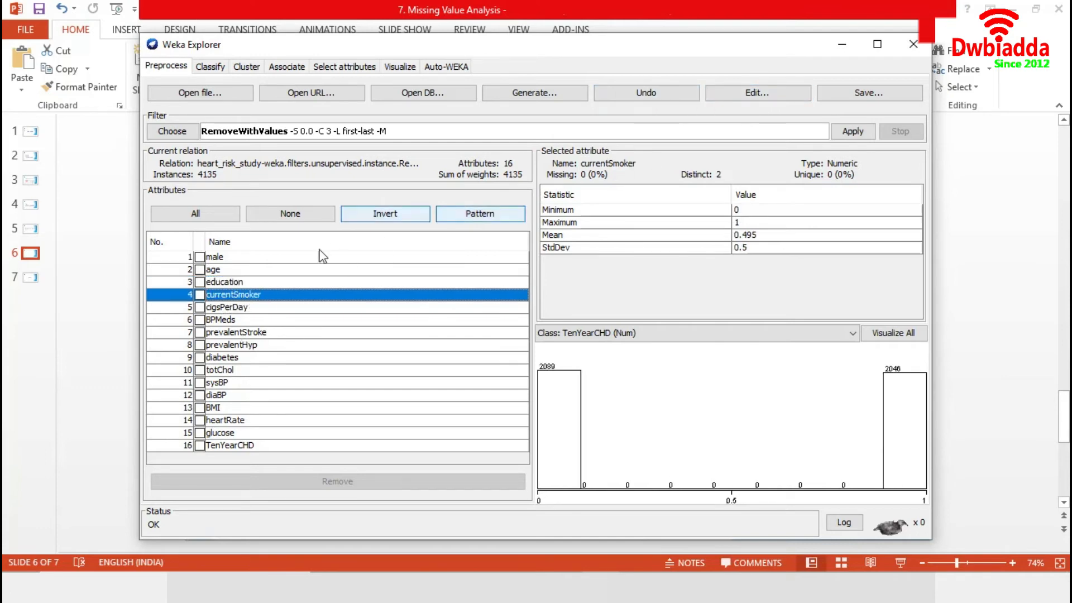
click(240, 308)
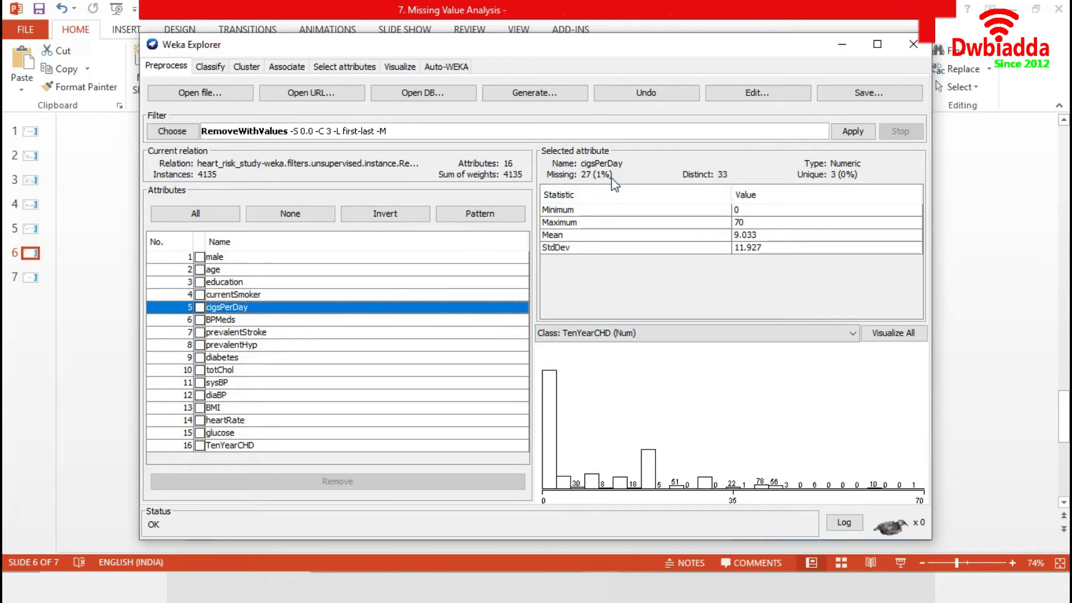
mouse_move(555, 417)
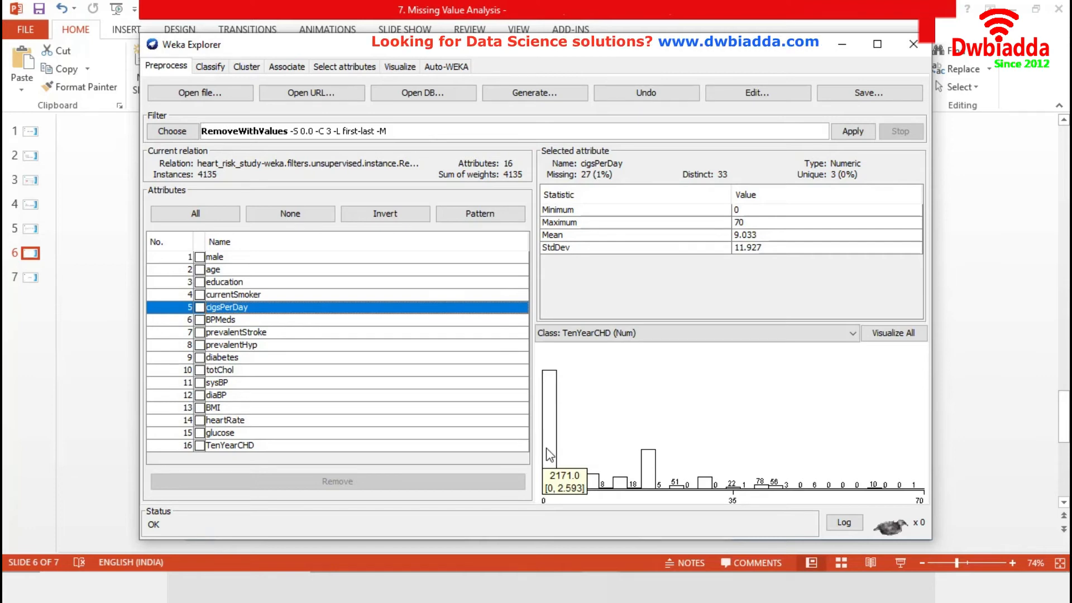
click(172, 131)
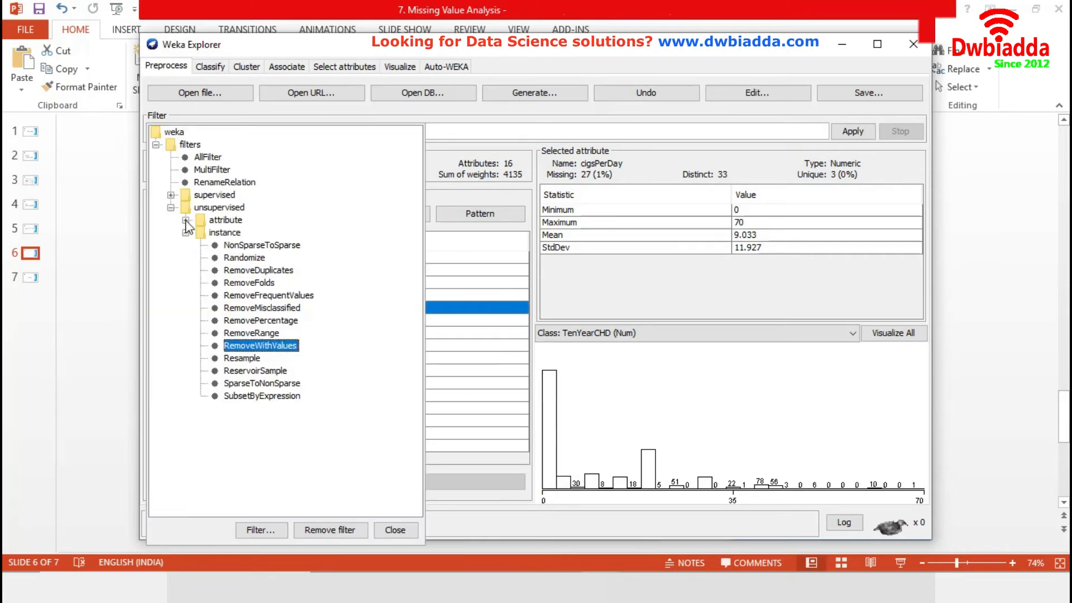
click(186, 219)
scroll(295, 372, down, 10)
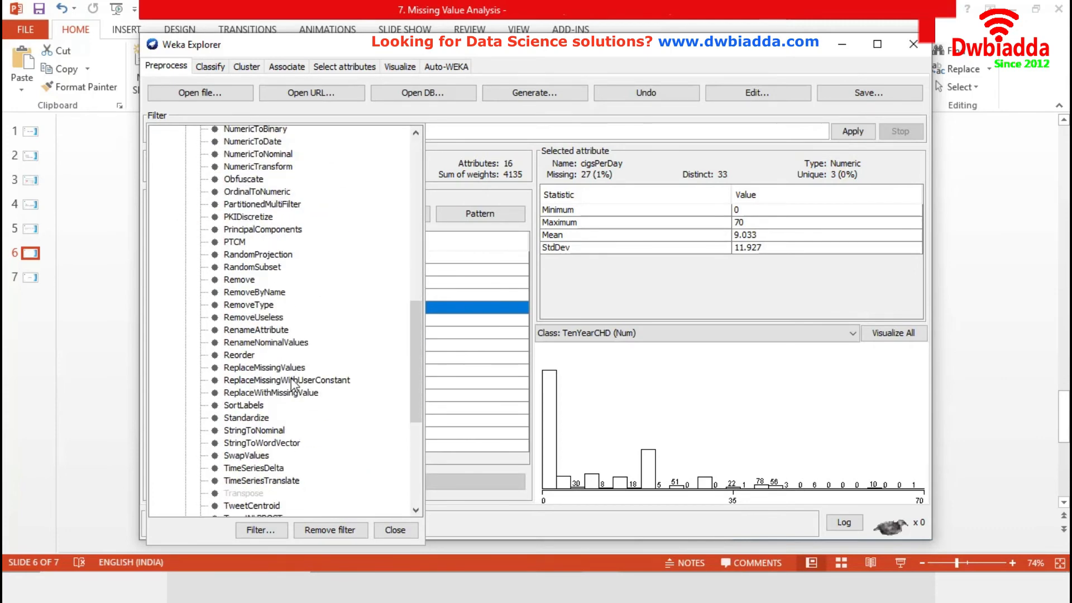
click(290, 380)
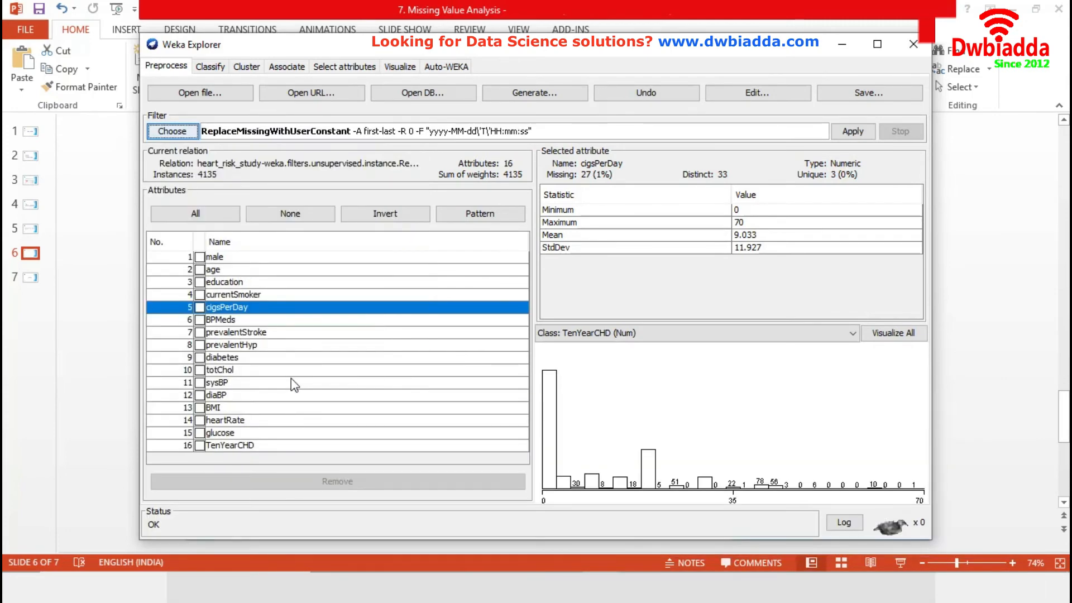
Replace the missing cigsPerDay values by applying the filter with attributes set to 5 and numericReplacementValue 0
click(367, 133)
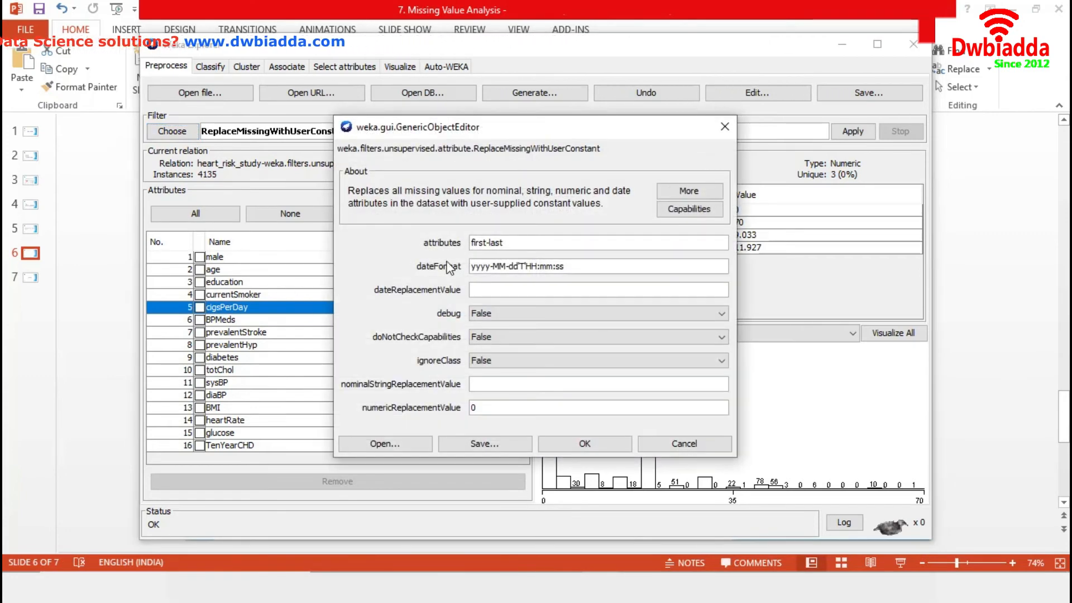
drag(536, 243, 455, 244)
text(5)
drag(498, 406, 467, 408)
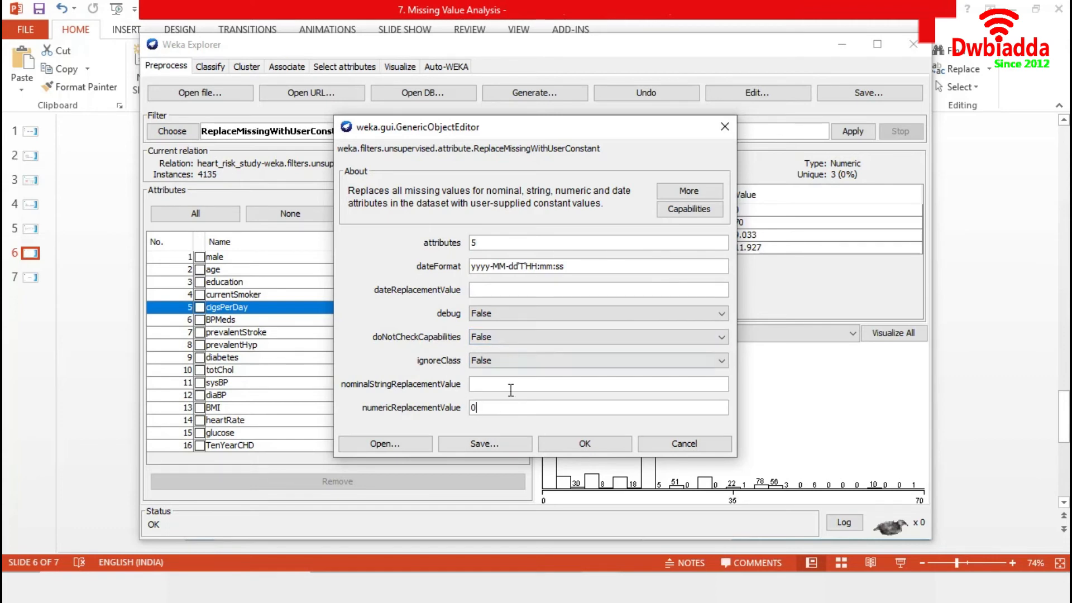
click(473, 411)
click(598, 443)
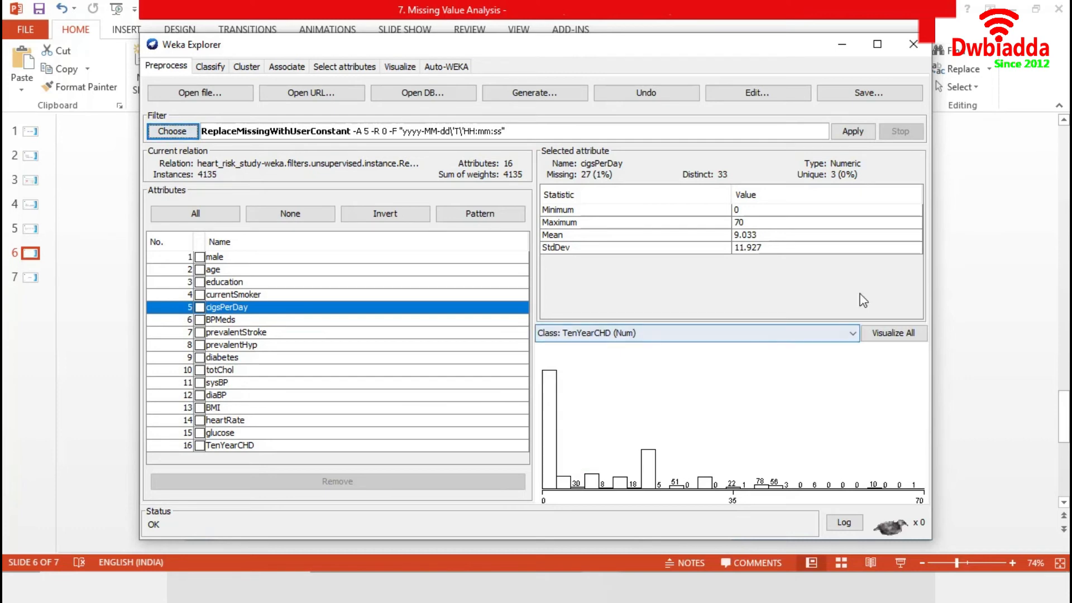
click(853, 132)
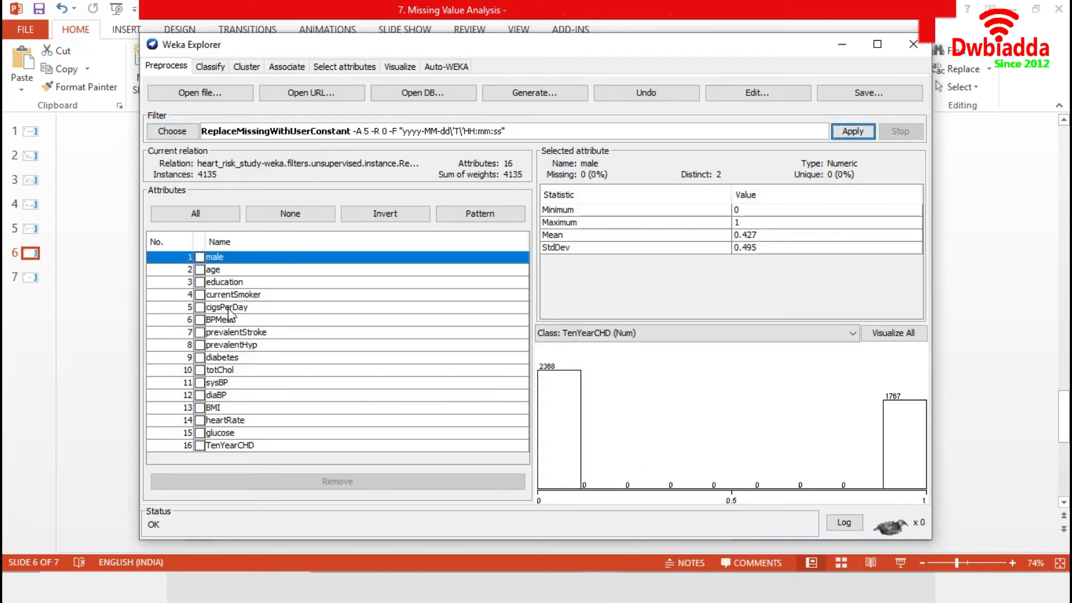
click(229, 308)
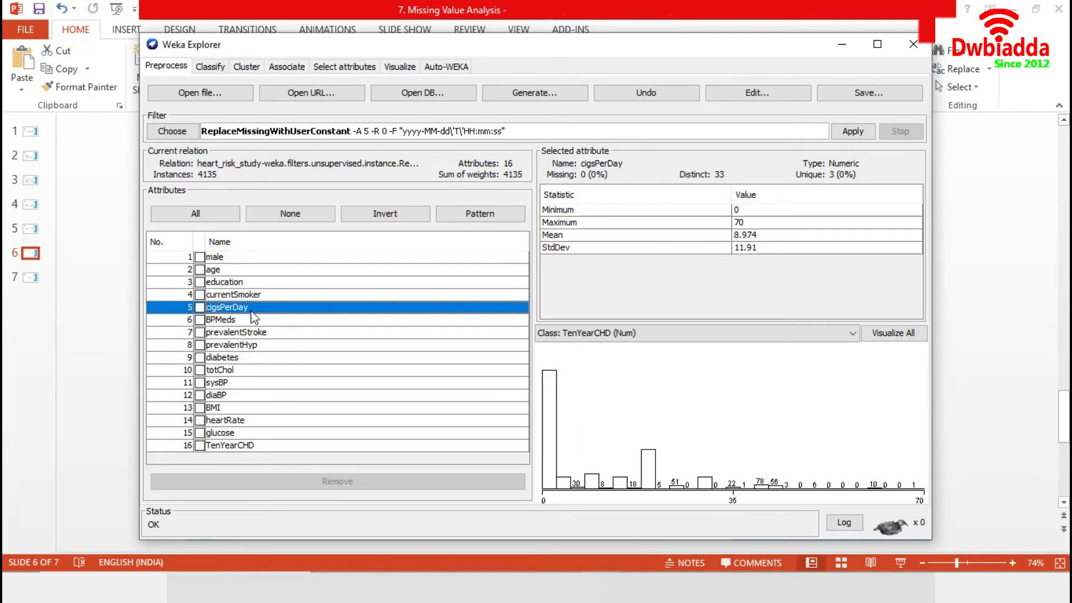
Replace the missing BPMeds values with 0 by setting the filter's attributes to 6 and applying it
click(230, 321)
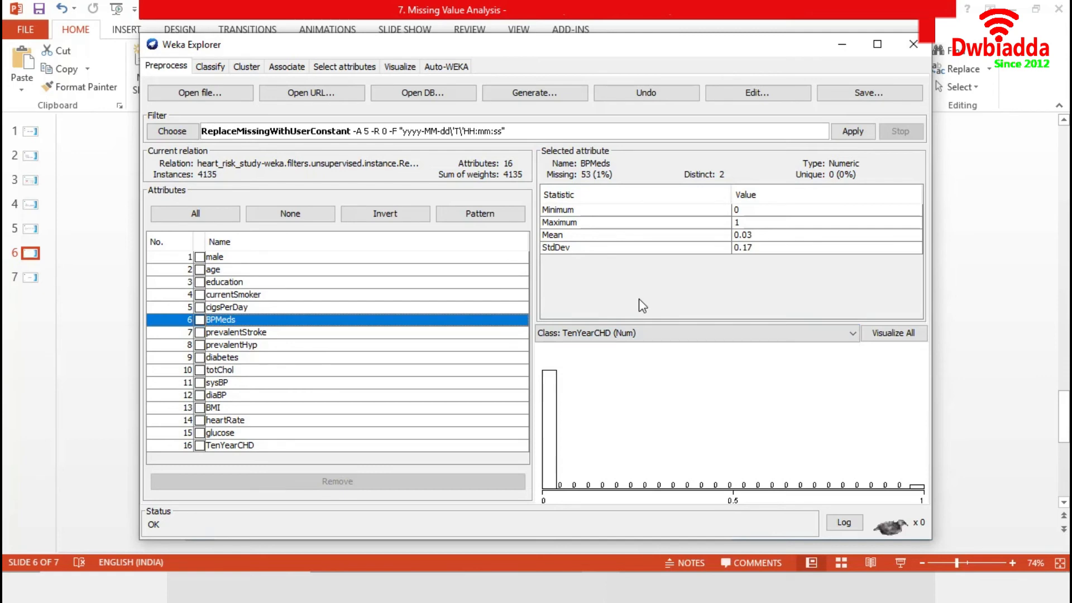
click(383, 132)
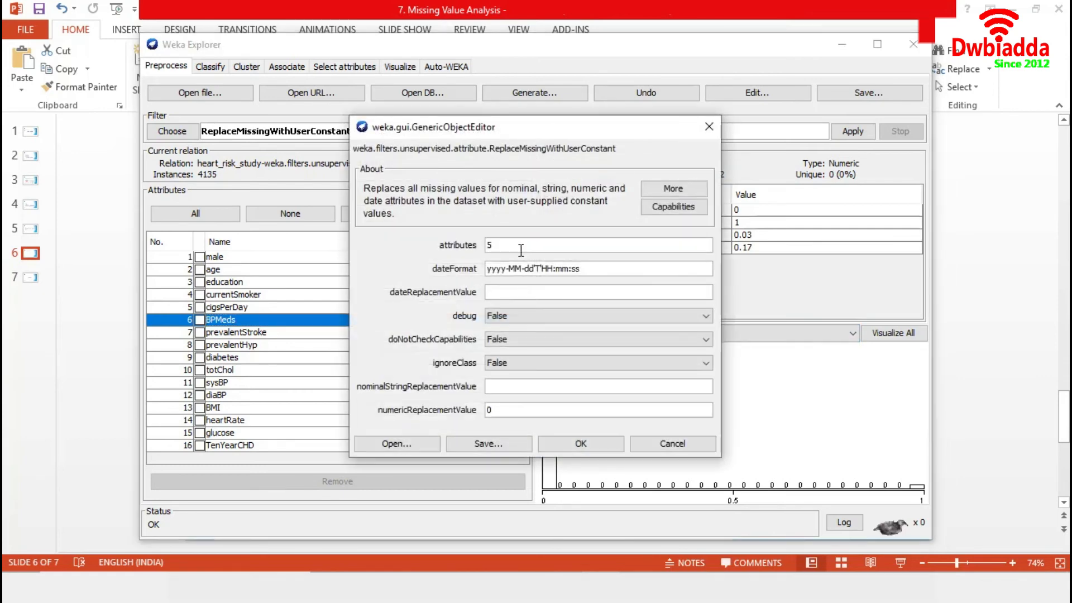
drag(515, 243, 480, 247)
text(6)
click(580, 444)
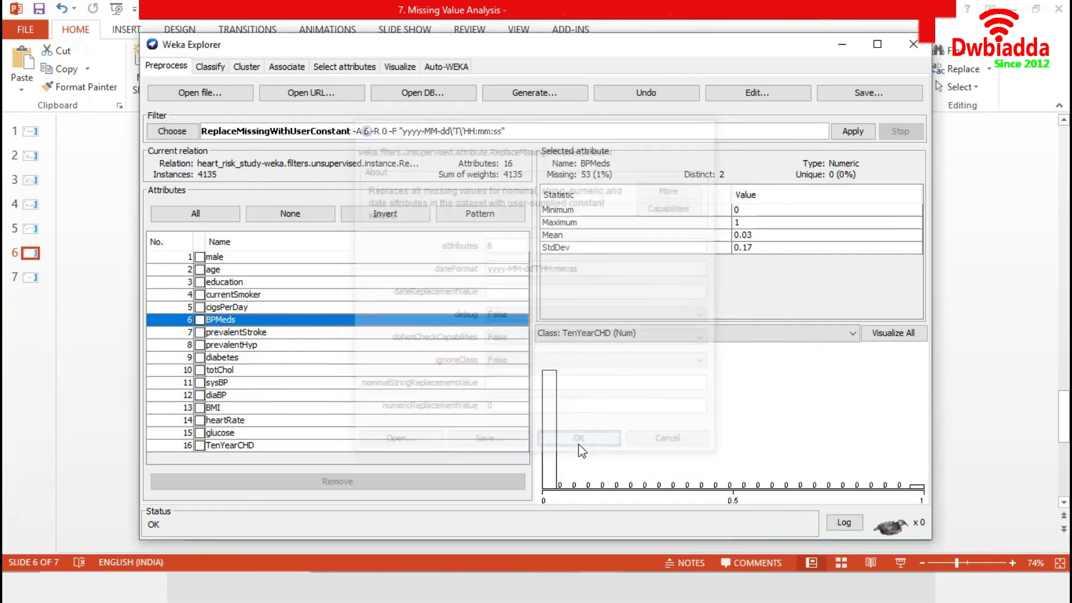
click(866, 132)
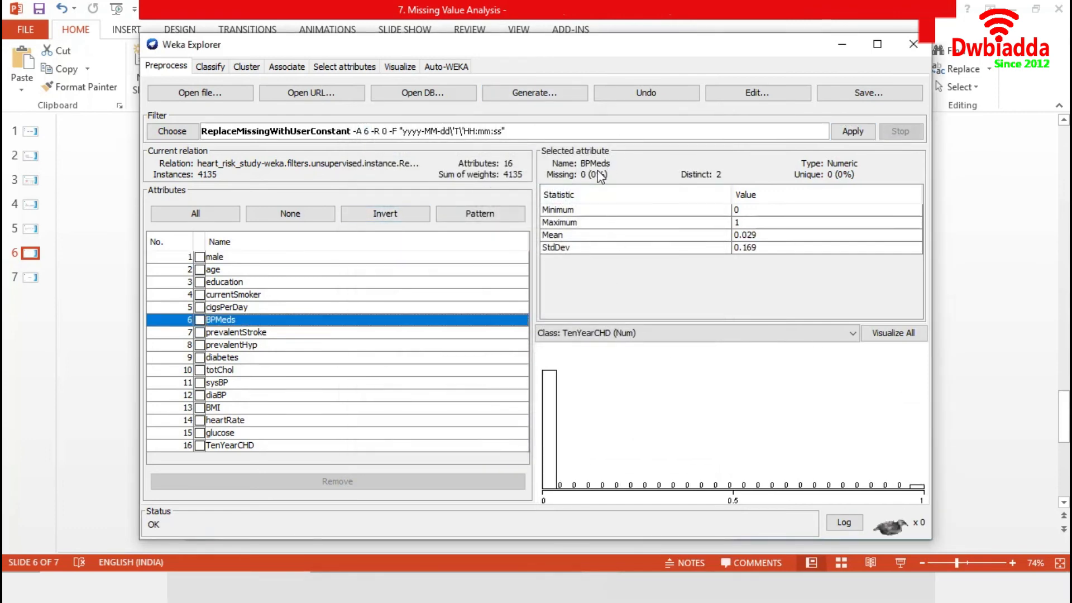
Examine the missing values and statistics of each attribute from prevalentStroke through glucose
click(381, 332)
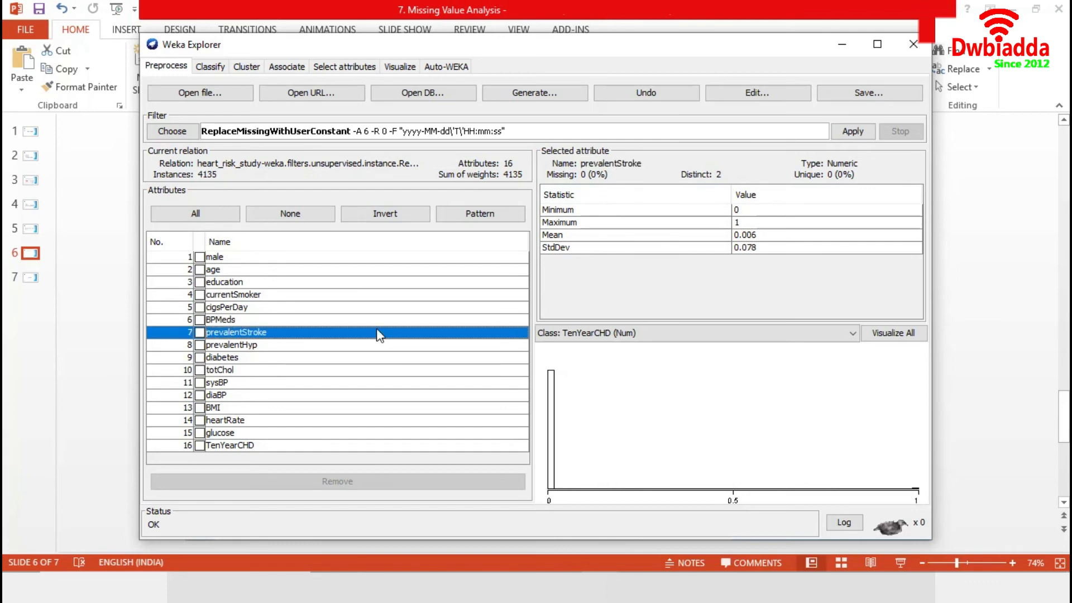
key(Down)
key(Down)
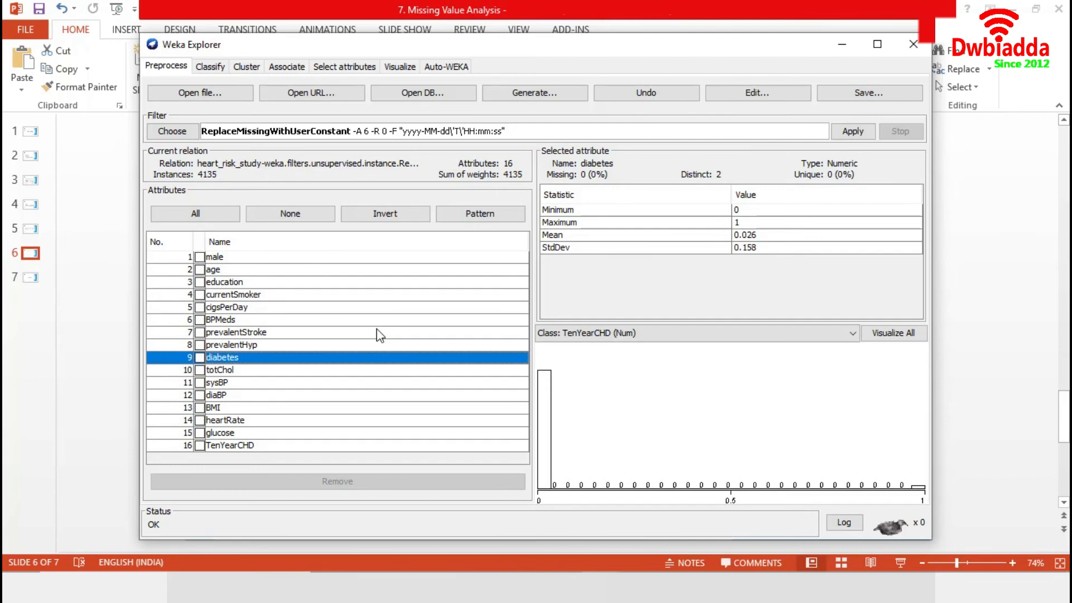
key(Down)
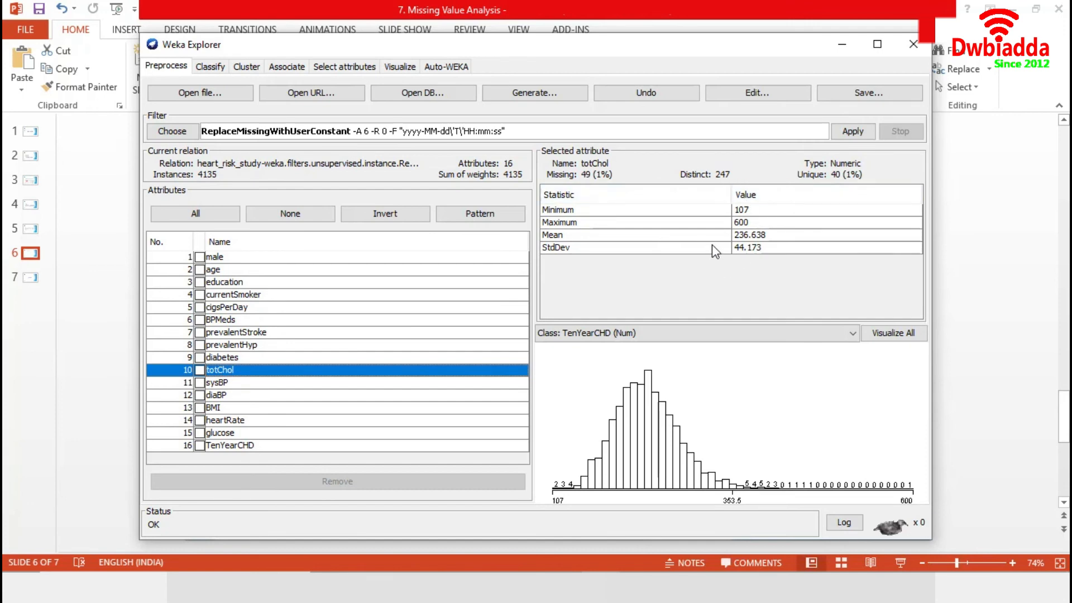
key(Down)
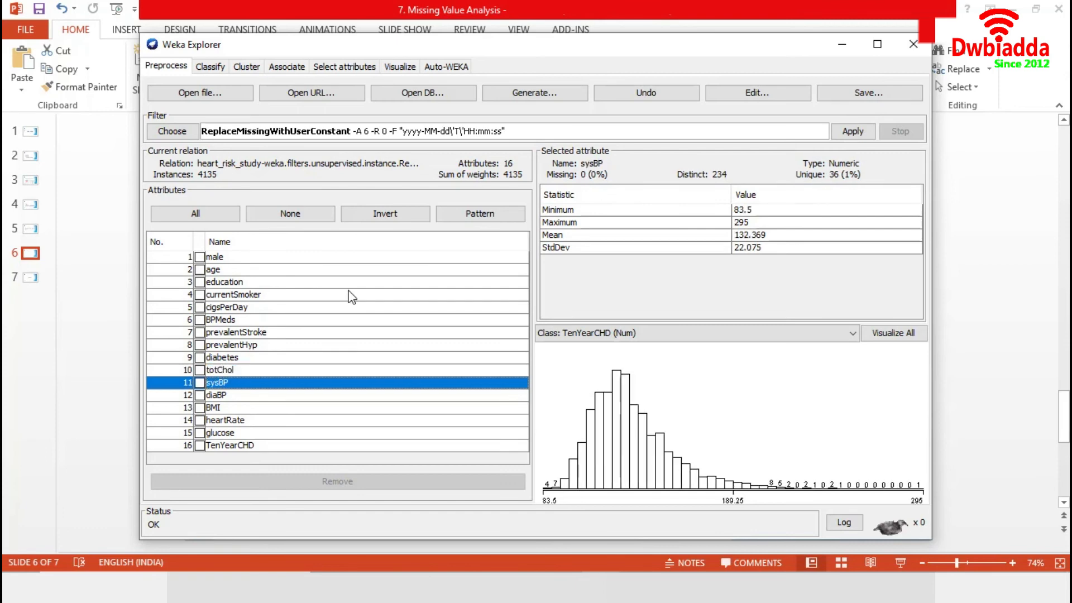
key(Down)
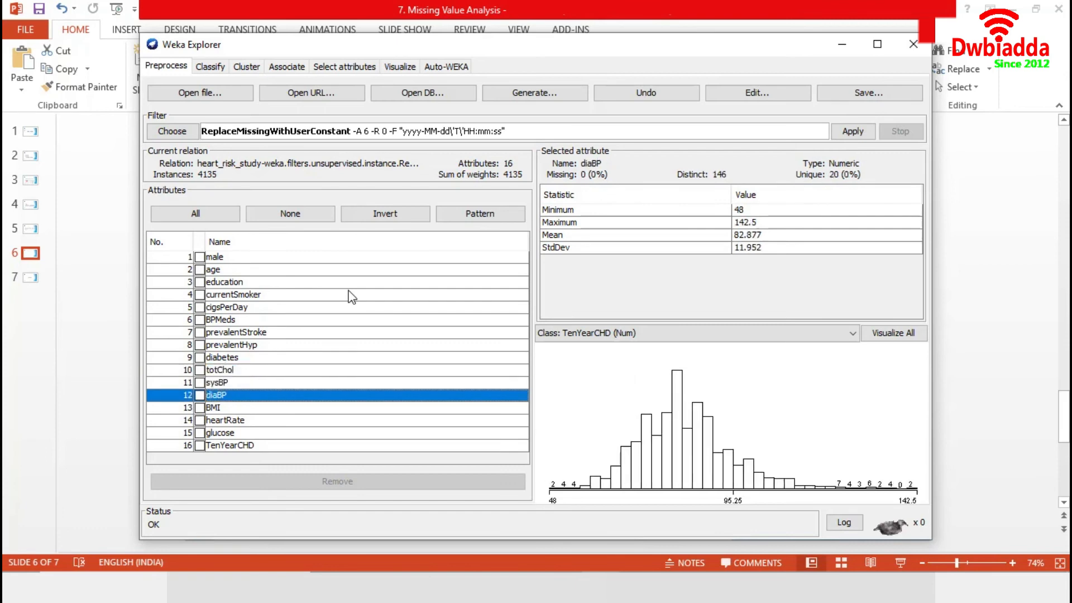
key(Down)
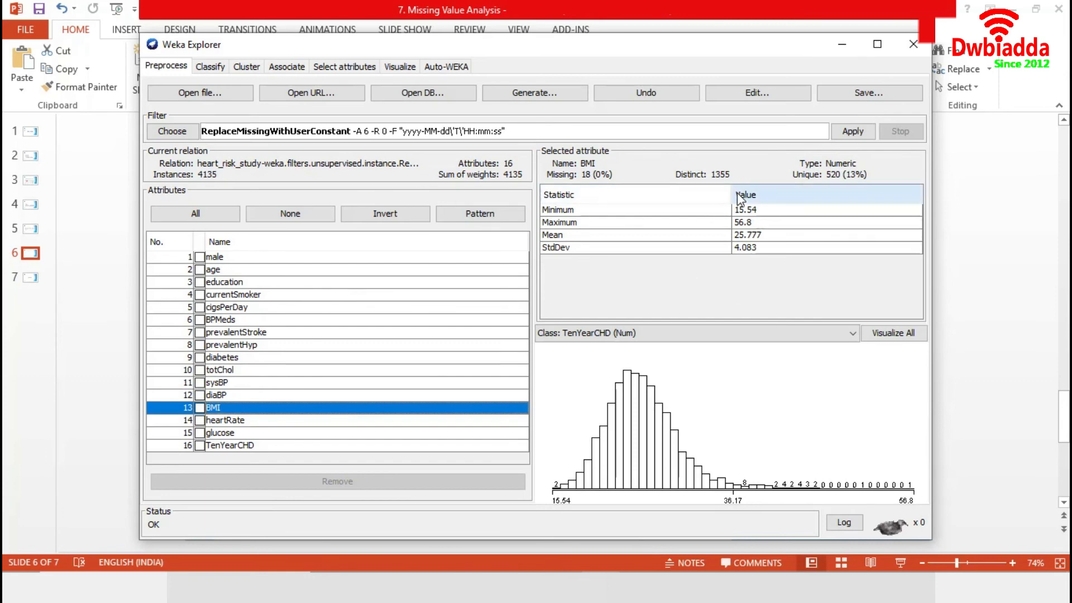
key(Down)
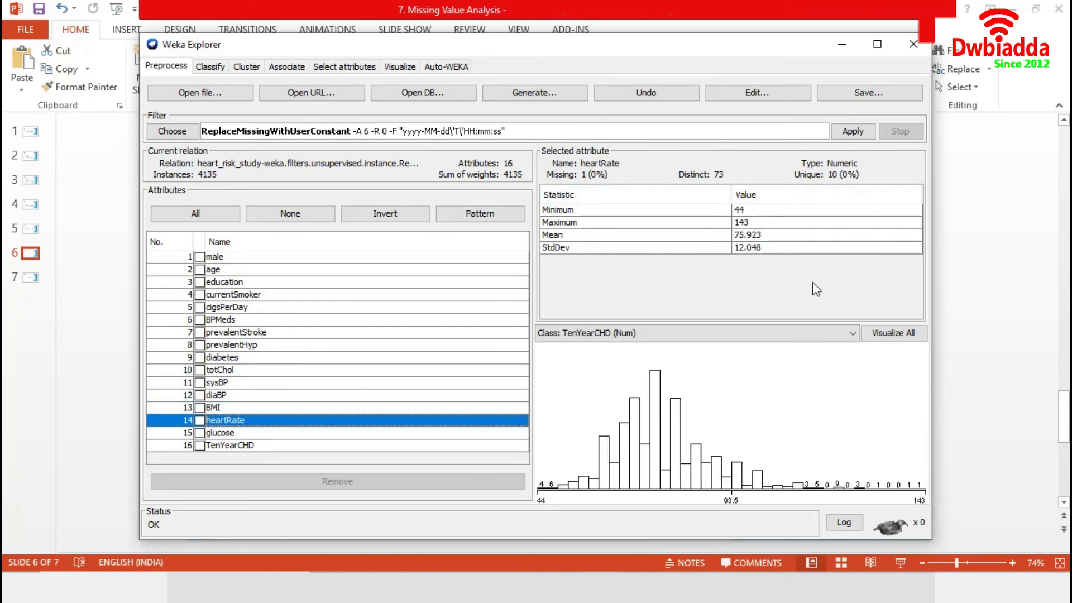
key(Down)
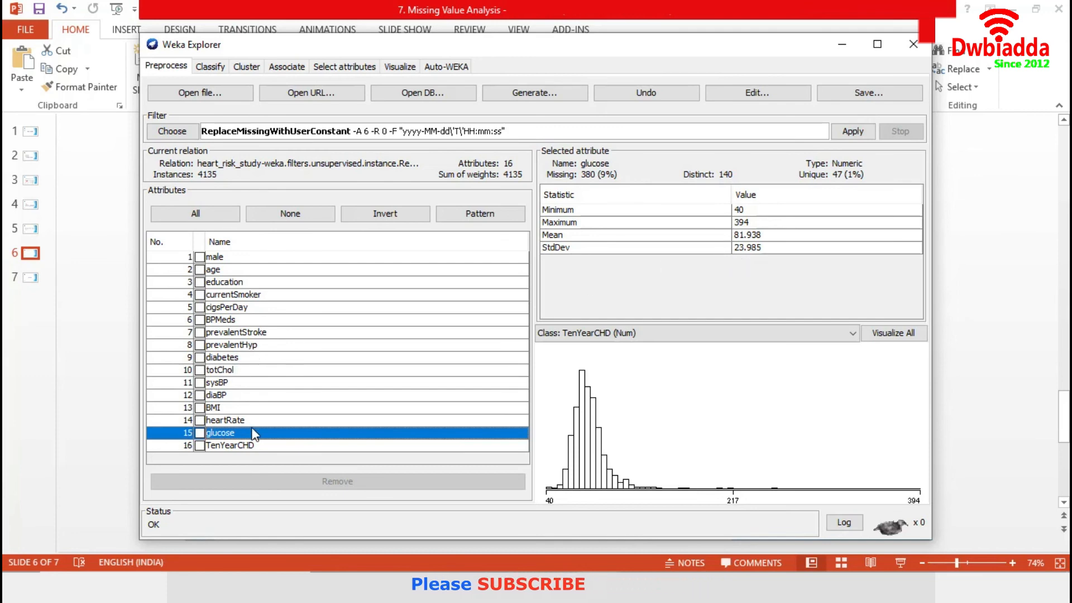
Replace all remaining missing values with means and modes by applying the ReplaceMissingValues filter with its default options
click(178, 132)
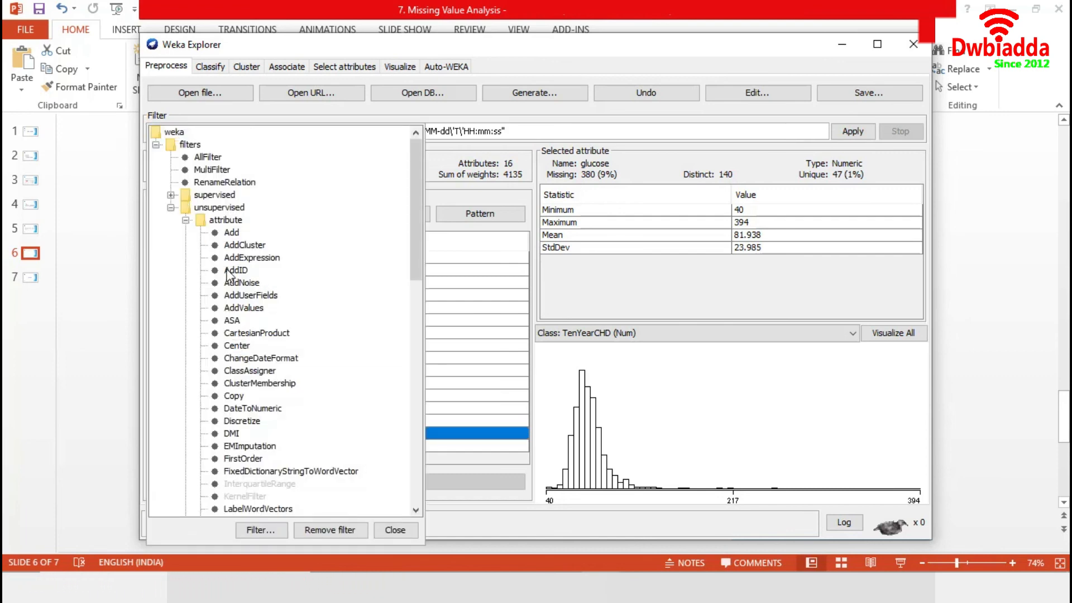
scroll(208, 230, down, 16)
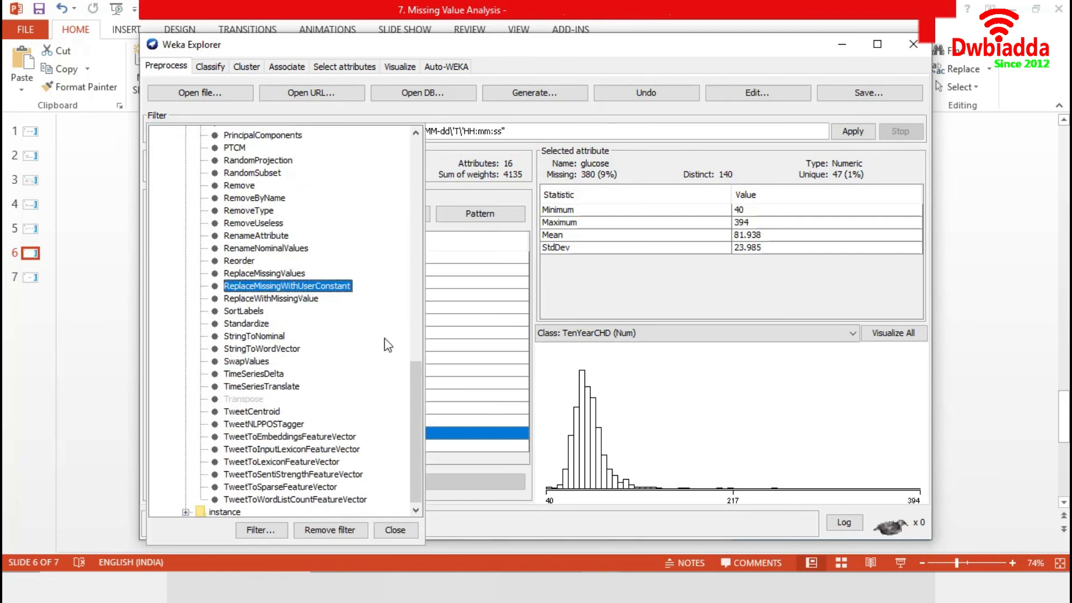
click(289, 276)
click(324, 131)
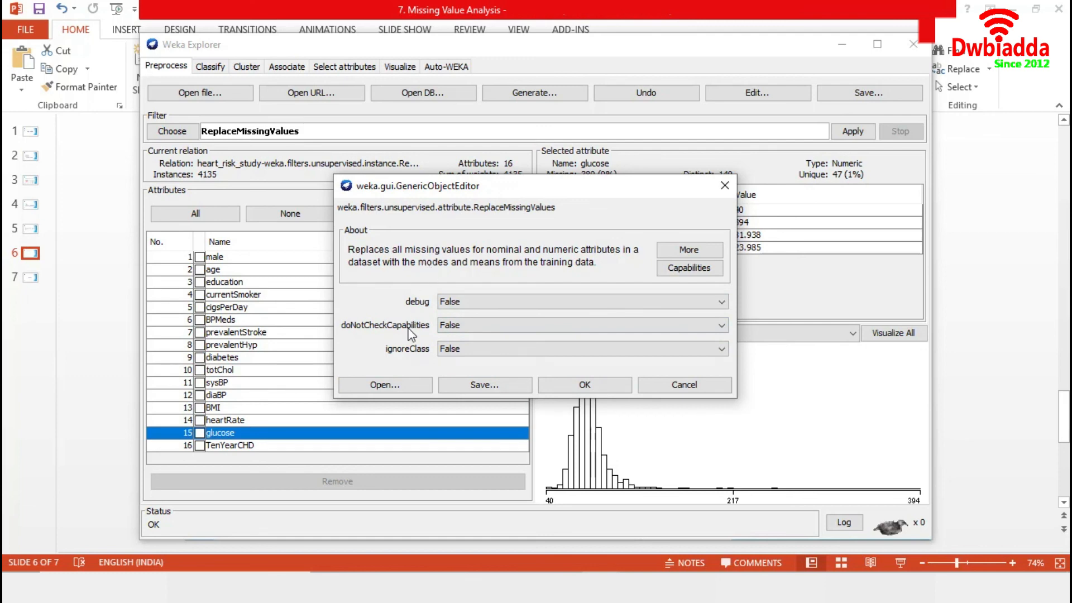
click(612, 388)
click(853, 131)
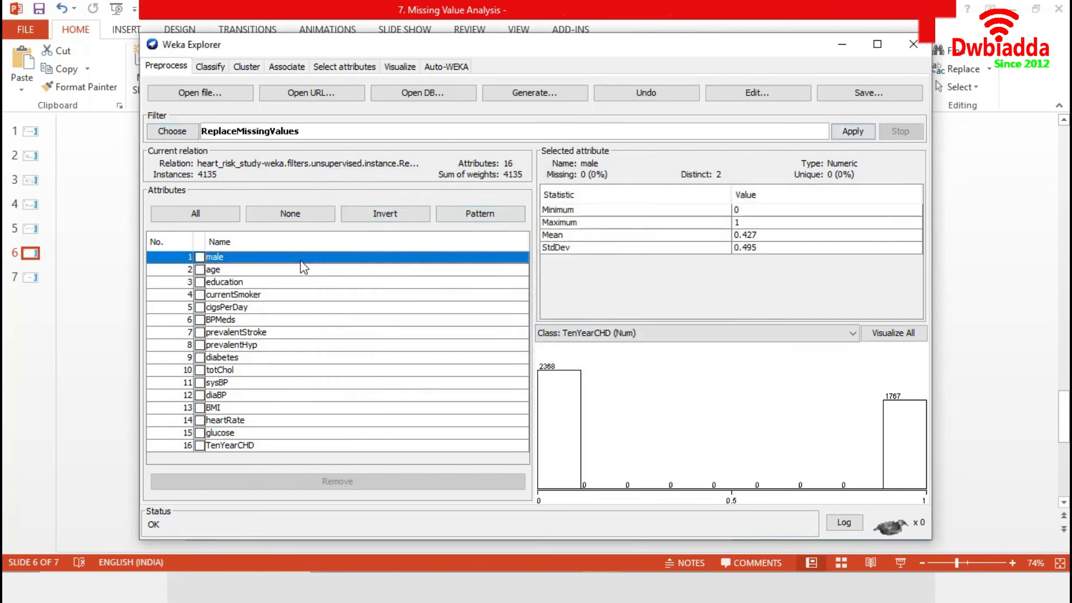
Check the missing-value counts of the attributes one by one from age through BMI
key(Down)
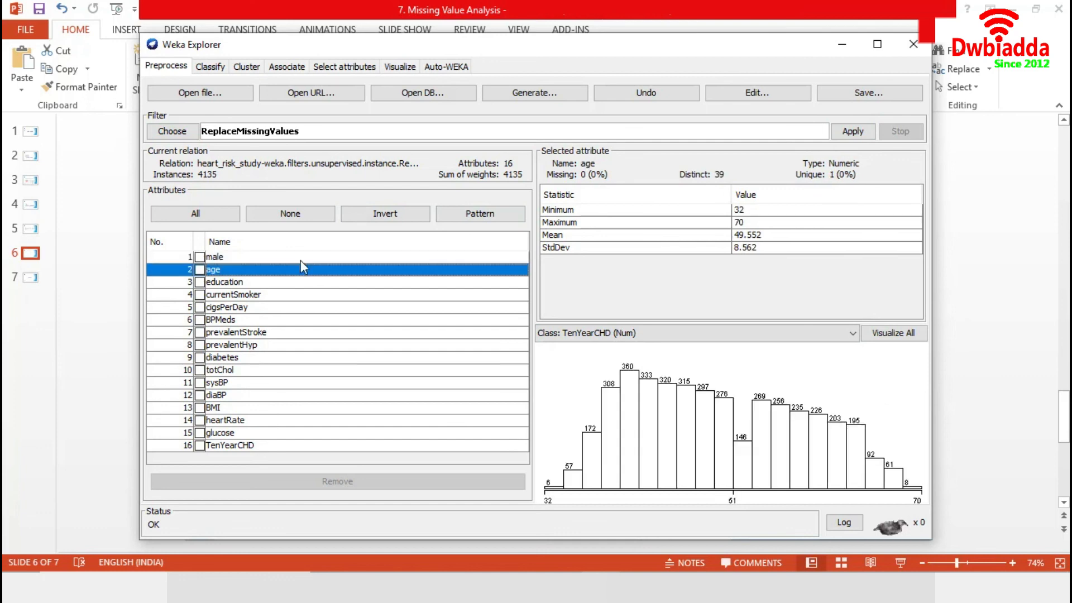
key(Down)
key(Down)
key(Down)
key(Down)
key(Down)
key(Down)
key(Down)
key(Down)
key(Down)
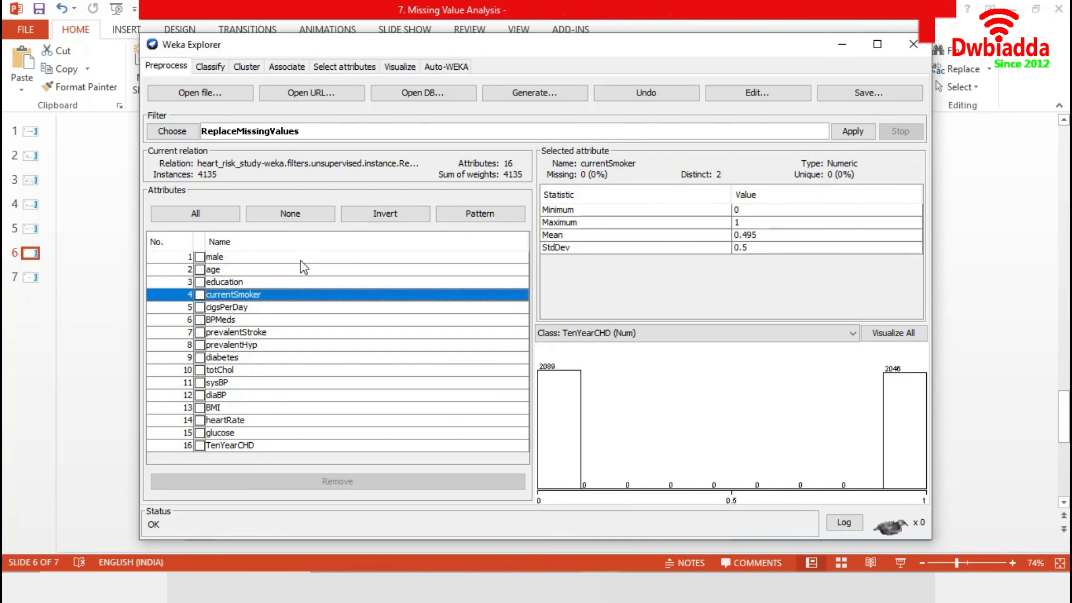
key(Down)
key(Down)
key(Down)
key(Down)
key(Down)
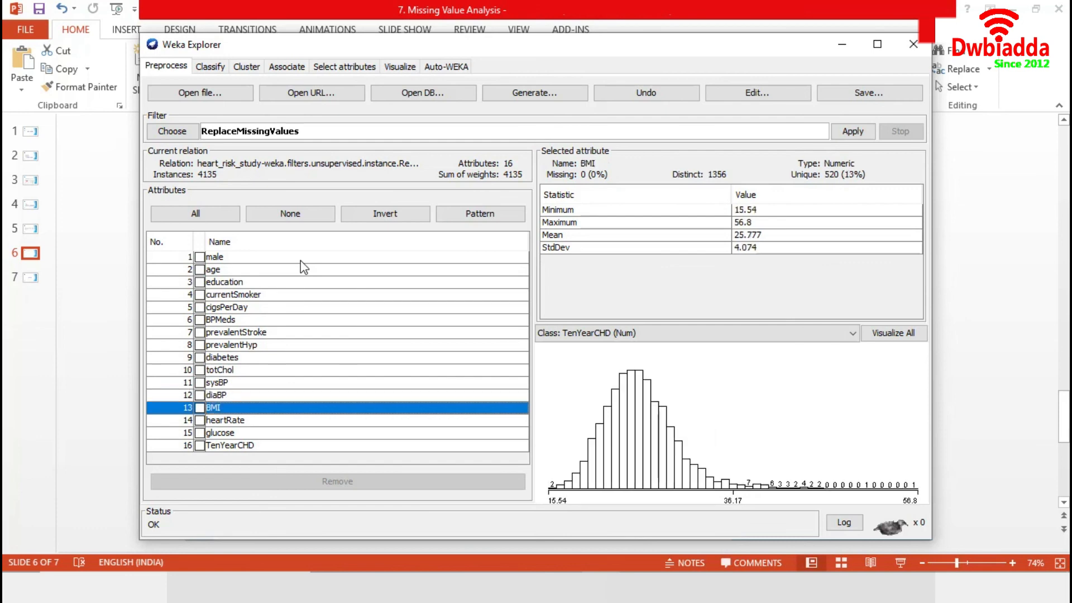